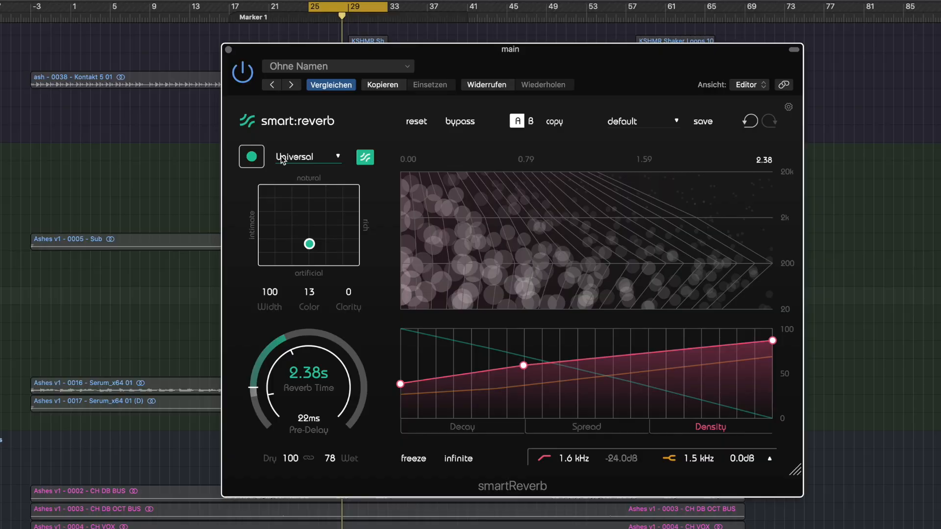
Start learning the incoming audio with the Universal profile, and show the Spread and Density curves
{"action": "left_click", "coordinate": [251, 157]}
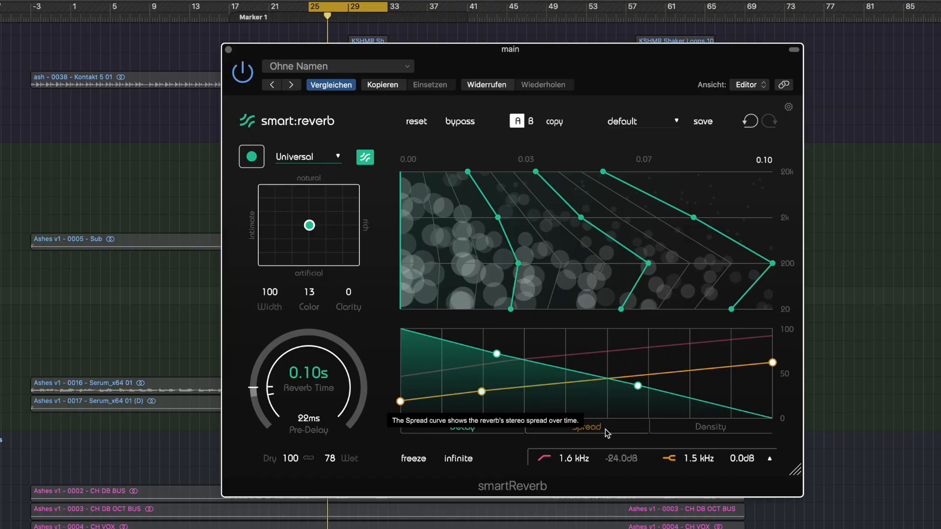
{"action": "left_click", "coordinate": [608, 434]}
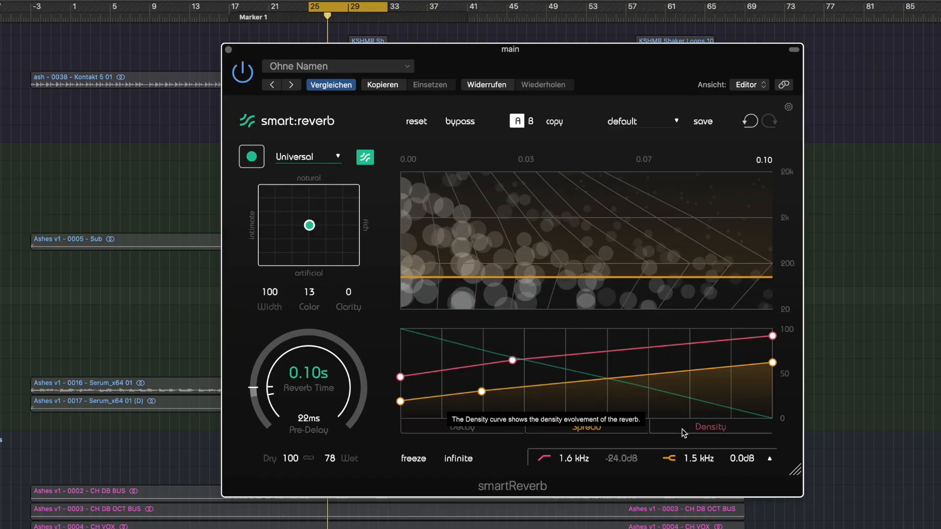
{"action": "left_click", "coordinate": [701, 428]}
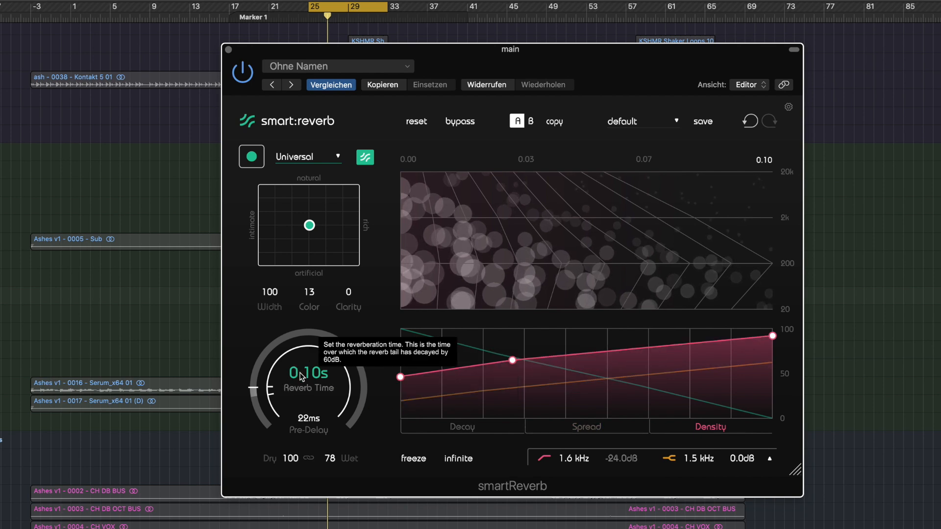
Set the reverb time to 1.62 s, try the fully rich and artificial style, and place it just off-centre in the Reverb Matrix
{"action": "left_click_drag", "start_coordinate": [306, 372], "coordinate": [303, 360]}
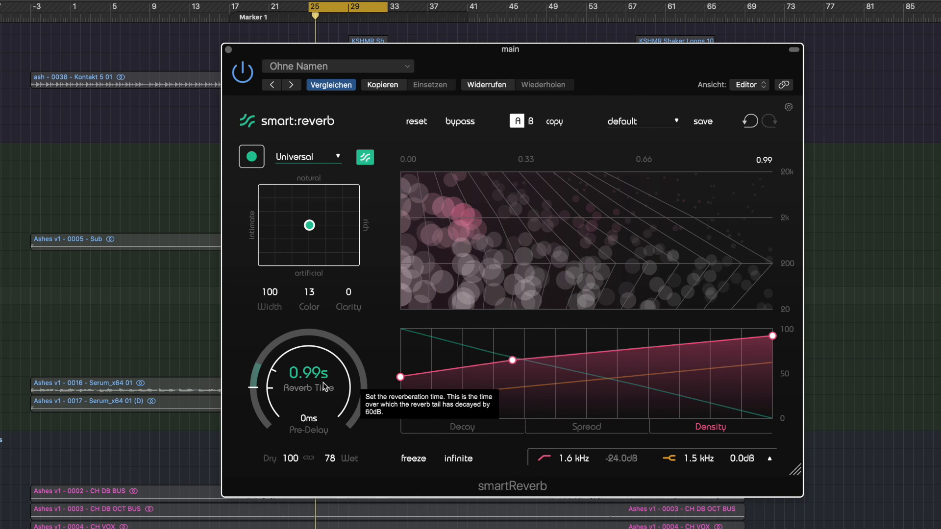
{"action": "mouse_move", "coordinate": [323, 387]}
{"action": "left_mouse_down"}
{"action": "mouse_move", "coordinate": [309, 358]}
{"action": "mouse_move", "coordinate": [319, 375]}
{"action": "left_mouse_up"}
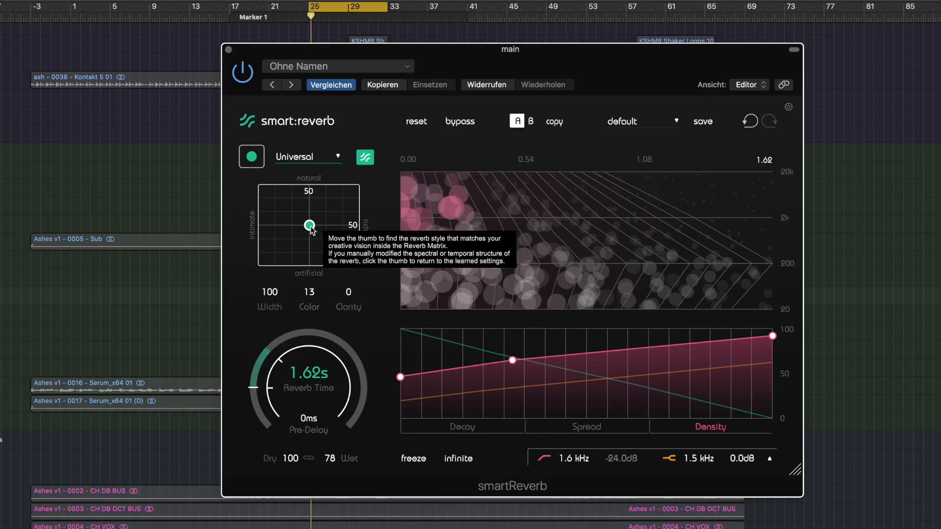
{"action": "left_click_drag", "start_coordinate": [312, 230], "coordinate": [363, 272]}
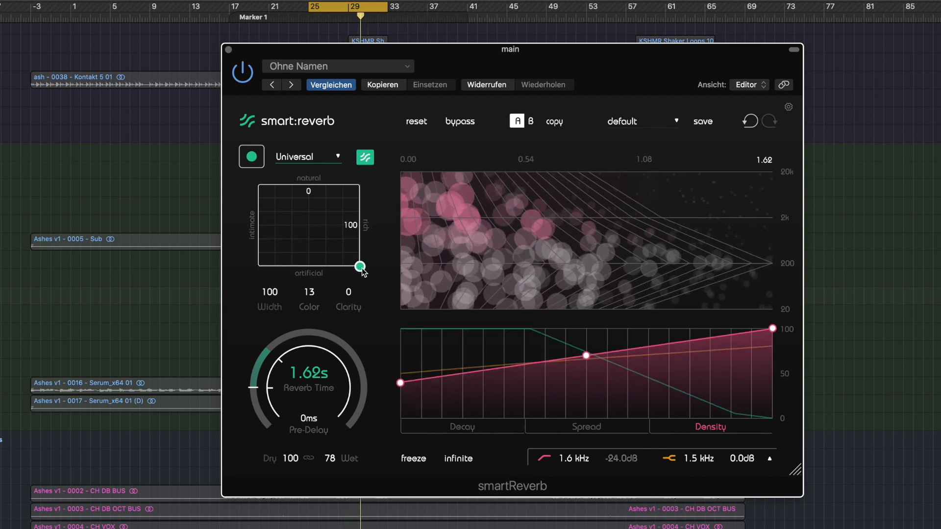
{"action": "left_click_drag", "start_coordinate": [362, 272], "coordinate": [317, 234]}
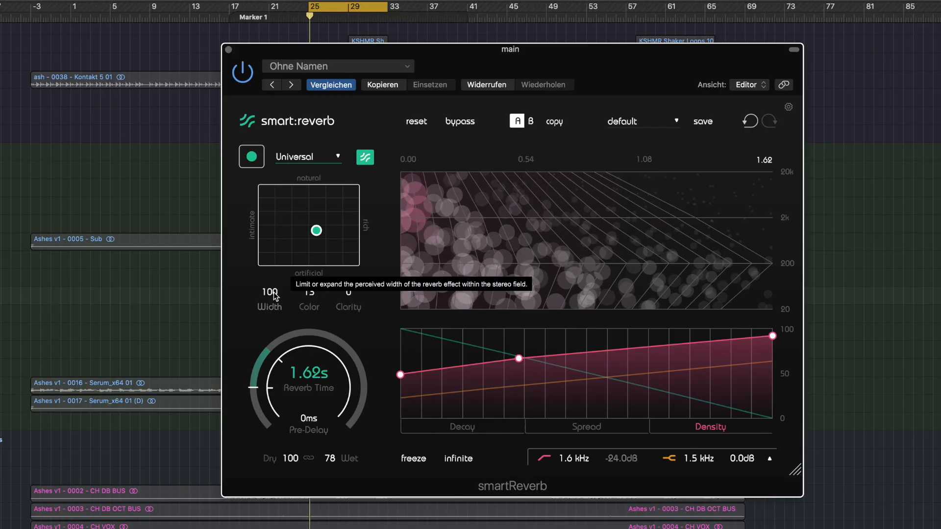
Try the reverb width at 0, and restore it to 100
{"action": "left_click_drag", "start_coordinate": [275, 296], "coordinate": [275, 305]}
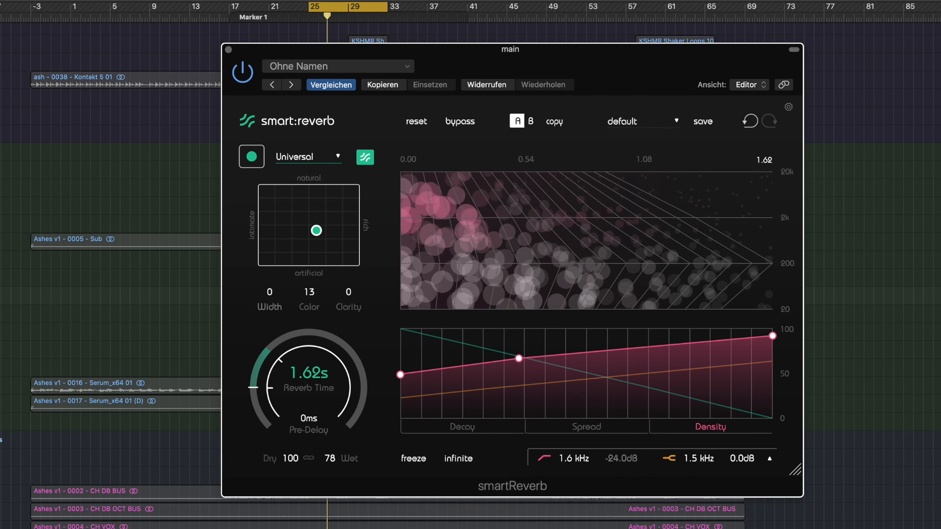
{"action": "left_click_drag", "start_coordinate": [271, 313], "coordinate": [268, 250]}
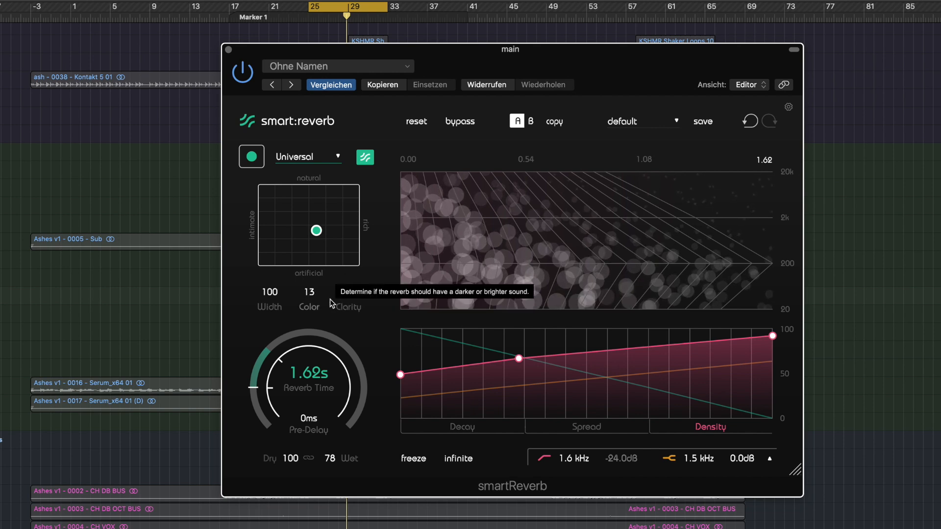
Try the reverb color at 100 and -100, set it to 29, and try out the clarity setting
{"action": "left_click_drag", "start_coordinate": [308, 292], "coordinate": [313, 211]}
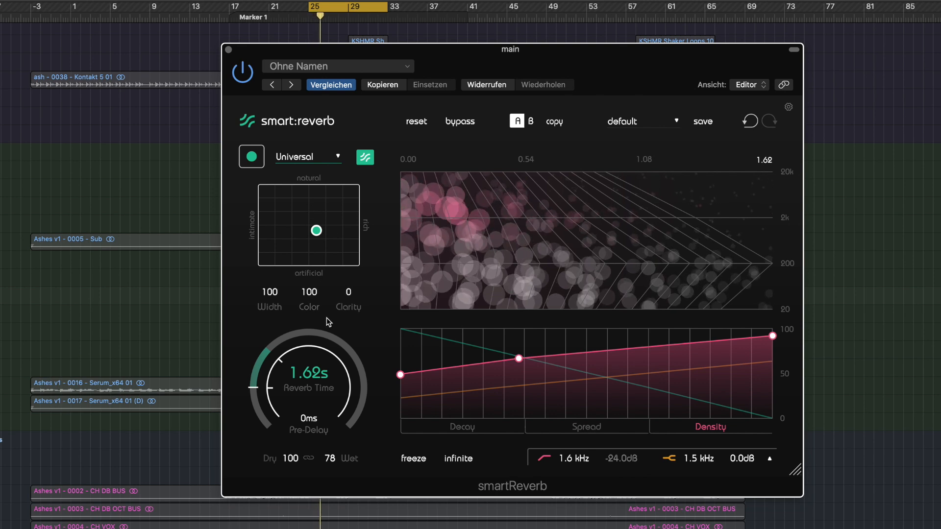
{"action": "left_click_drag", "start_coordinate": [310, 293], "coordinate": [316, 387]}
{"action": "left_click_drag", "start_coordinate": [311, 293], "coordinate": [326, 379]}
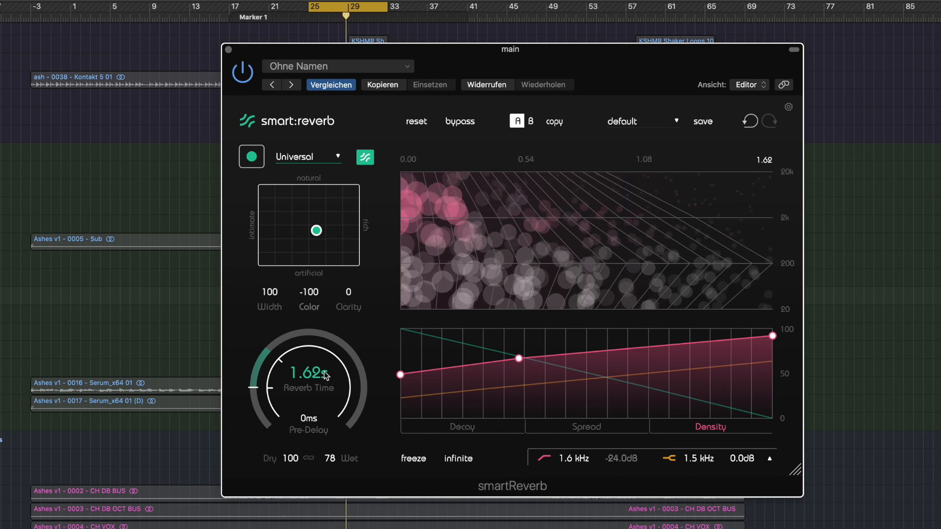
{"action": "left_click_drag", "start_coordinate": [318, 322], "coordinate": [337, 261]}
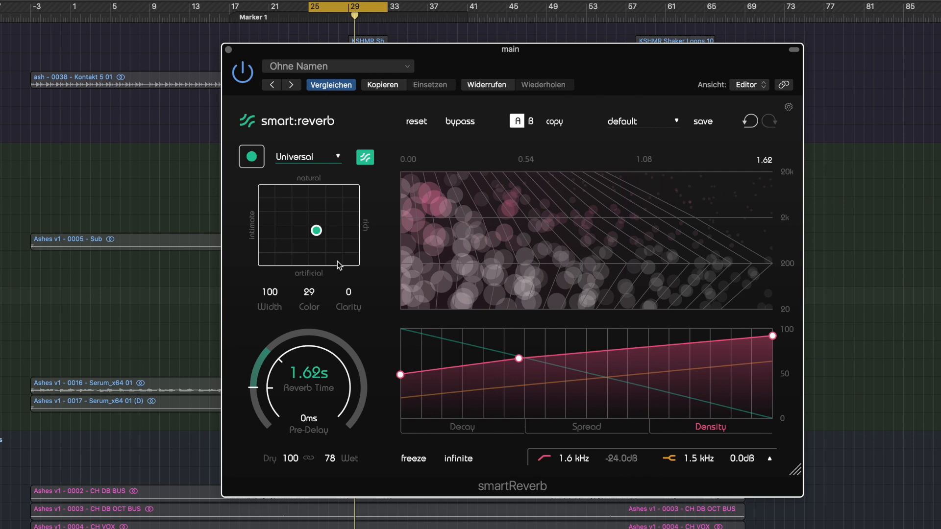
{"action": "left_click_drag", "start_coordinate": [348, 294], "coordinate": [359, 227]}
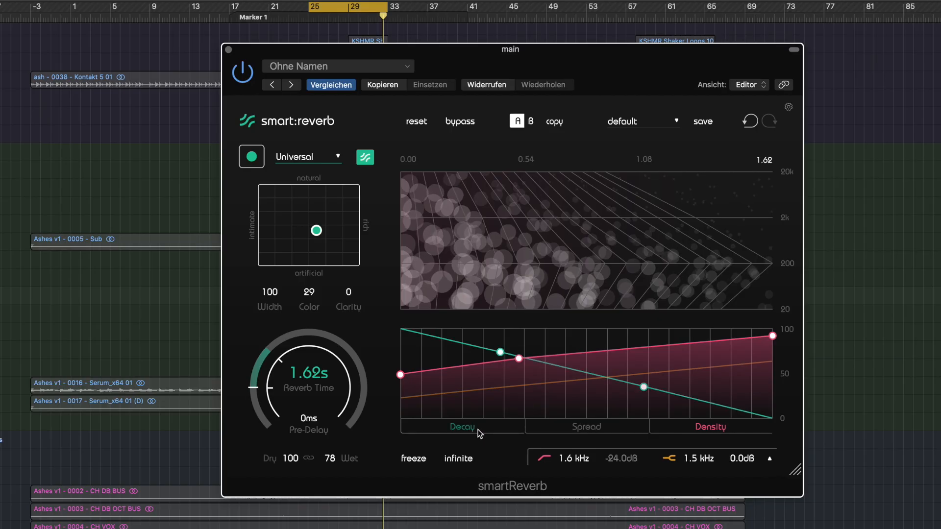
Reshape the Decay curve with an early dip to 0 and a mid-tail peak of about 75, and set the reverb time to 2.77 s
{"action": "left_click", "coordinate": [479, 433]}
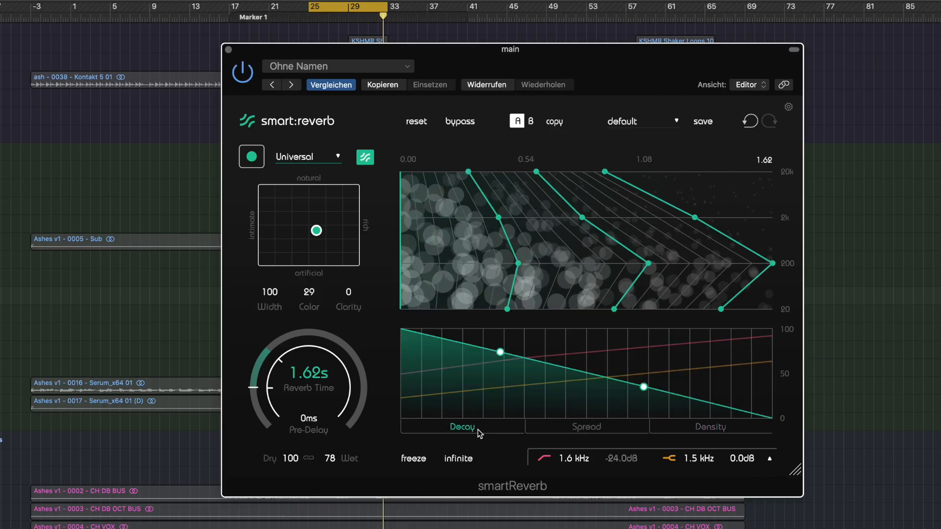
{"action": "left_click_drag", "start_coordinate": [645, 387], "coordinate": [641, 410]}
{"action": "left_click_drag", "start_coordinate": [500, 360], "coordinate": [452, 419]}
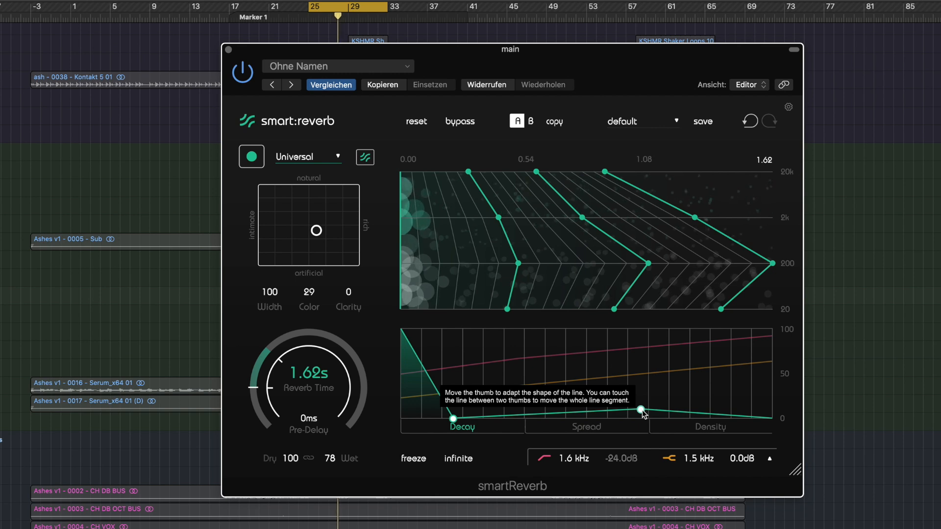
{"action": "left_click_drag", "start_coordinate": [641, 411], "coordinate": [592, 353]}
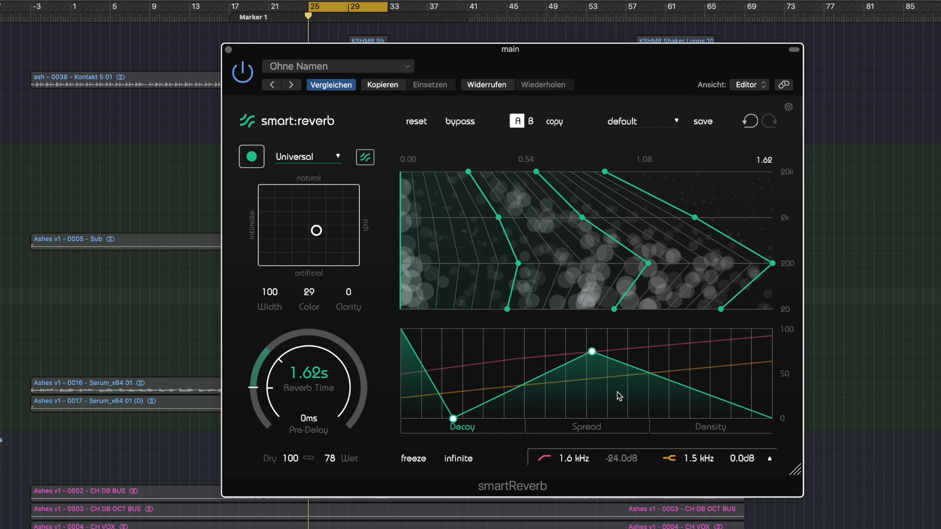
{"action": "left_click_drag", "start_coordinate": [312, 381], "coordinate": [310, 366]}
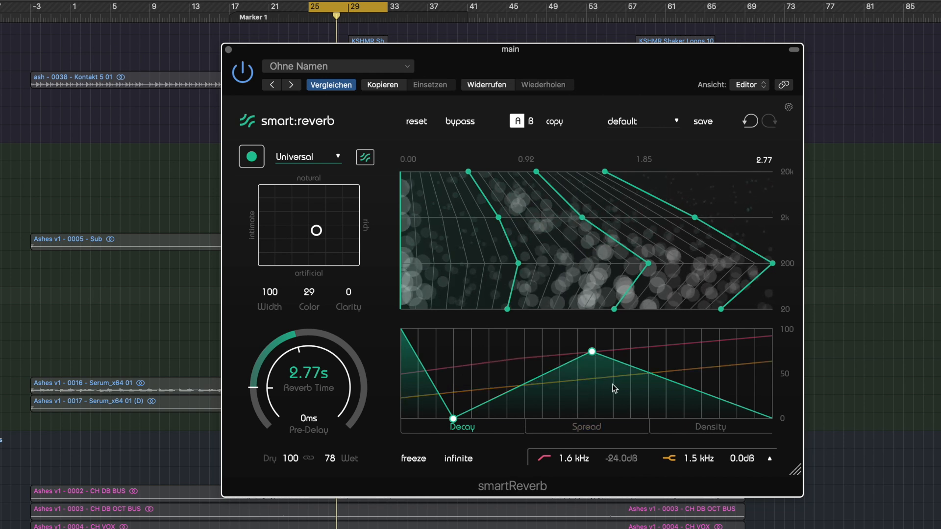
Raise the Spread curve's middle point to about 90, try moving its end point, and show the Density curve
{"action": "left_click", "coordinate": [586, 426]}
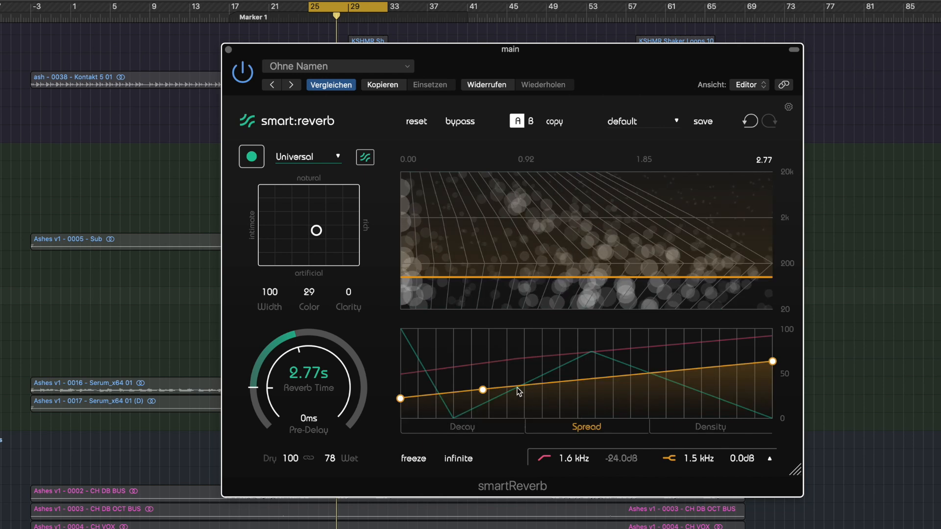
{"action": "left_click_drag", "start_coordinate": [482, 389], "coordinate": [546, 339]}
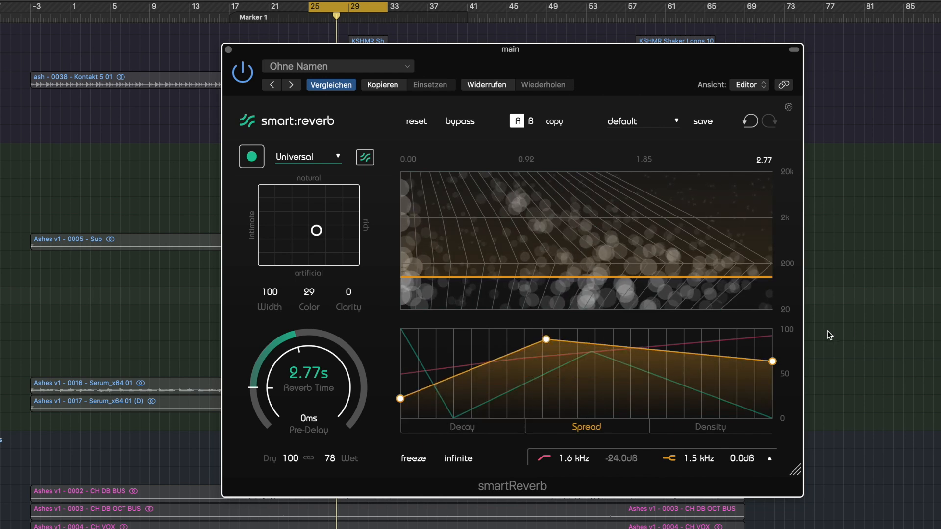
{"action": "left_click_drag", "start_coordinate": [773, 363], "coordinate": [712, 425]}
{"action": "left_click", "coordinate": [711, 425]}
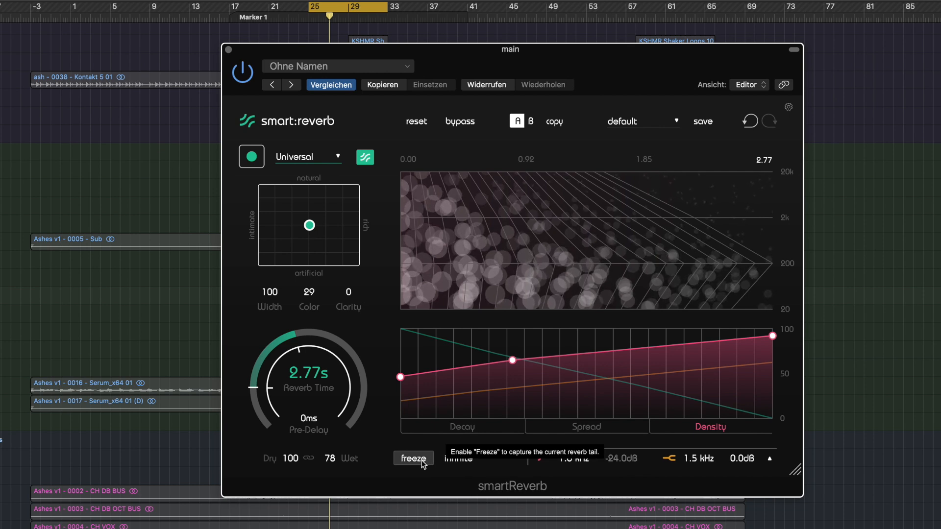
Try freezing the current reverb tail, and release the freeze
{"action": "left_click", "coordinate": [414, 459]}
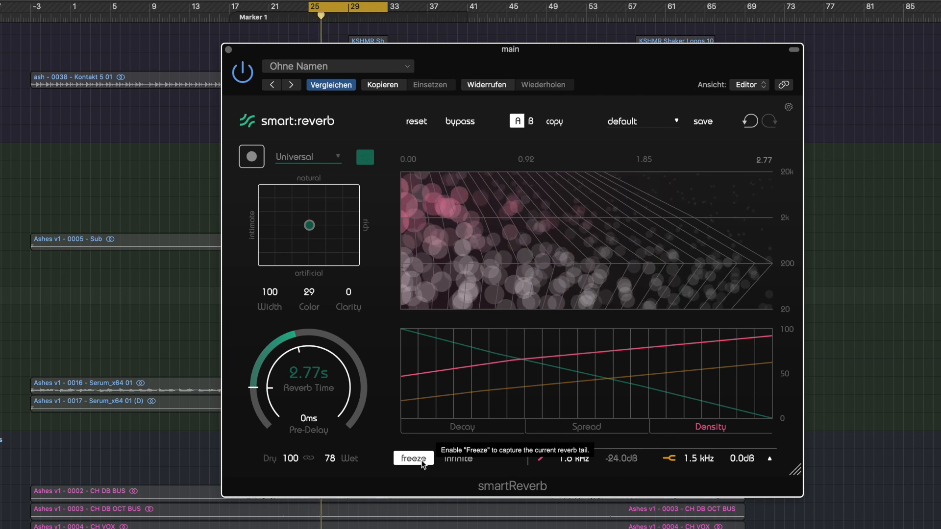
{"action": "left_click", "coordinate": [422, 463]}
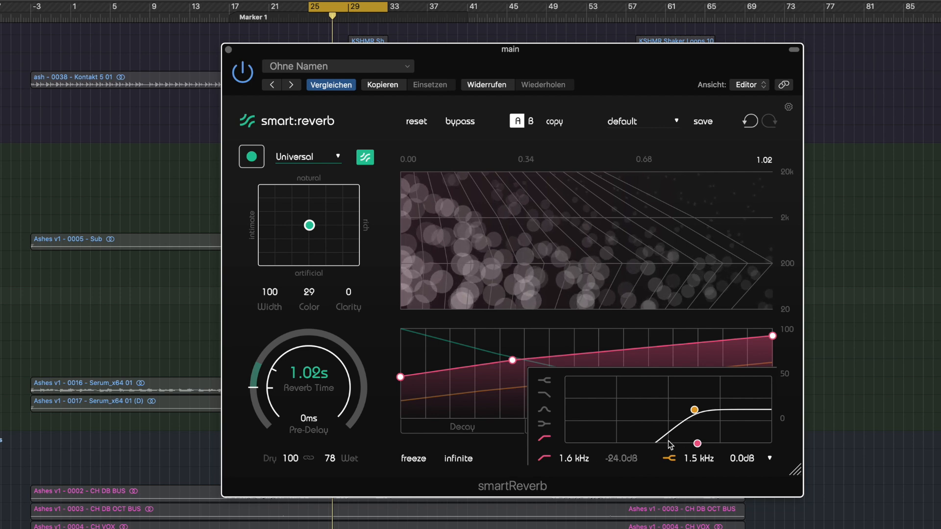
Move the EQ shelf band to 133 Hz at -0.5 dB and the low-cut filter to 1.2 kHz, and open the preset list
{"action": "left_click_drag", "start_coordinate": [694, 410], "coordinate": [616, 414]}
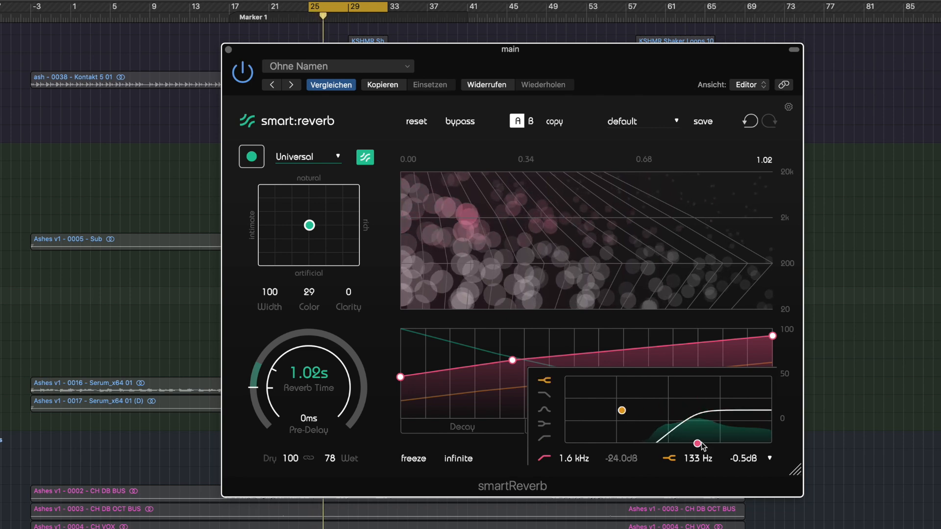
{"action": "left_click_drag", "start_coordinate": [697, 444], "coordinate": [568, 445]}
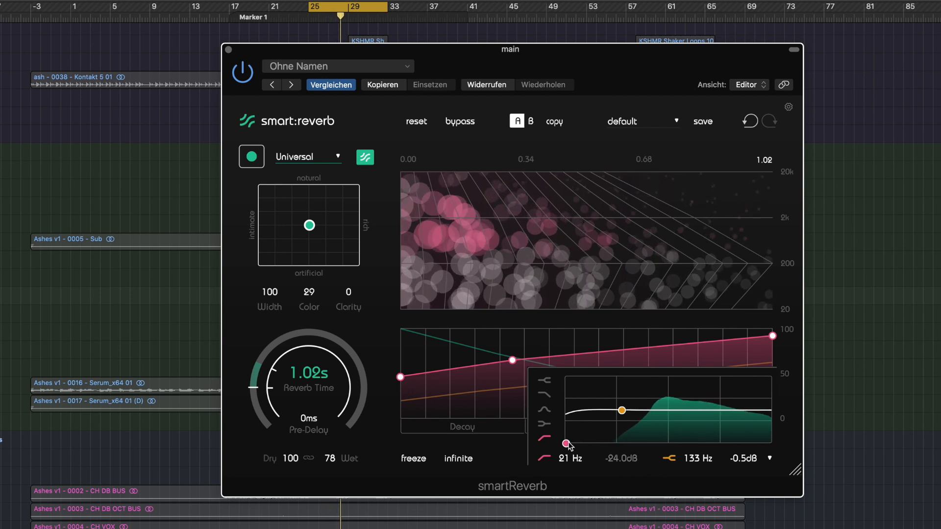
{"action": "left_click_drag", "start_coordinate": [567, 444], "coordinate": [697, 434]}
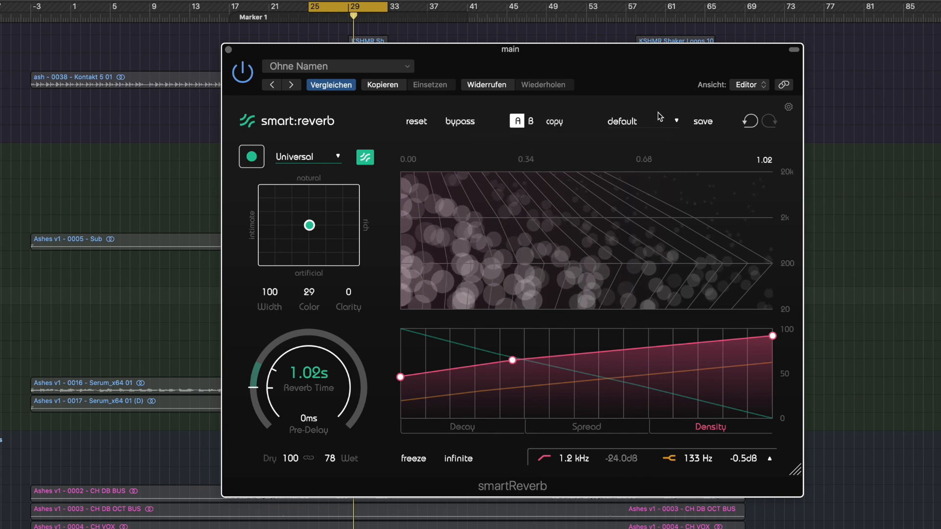
{"action": "left_click", "coordinate": [671, 121]}
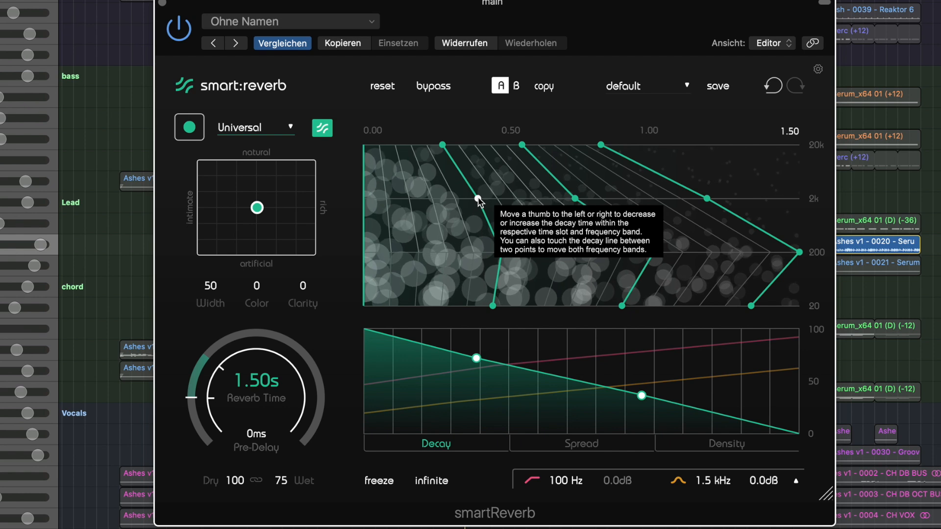
Pull the first two 2 kHz decay points to the start, push the third to the end, and set the reverb time to 2.68 s
{"action": "left_click_drag", "start_coordinate": [477, 201], "coordinate": [347, 214]}
{"action": "left_click_drag", "start_coordinate": [576, 199], "coordinate": [363, 222]}
{"action": "left_click_drag", "start_coordinate": [706, 198], "coordinate": [875, 135]}
{"action": "left_click_drag", "start_coordinate": [286, 394], "coordinate": [286, 372]}
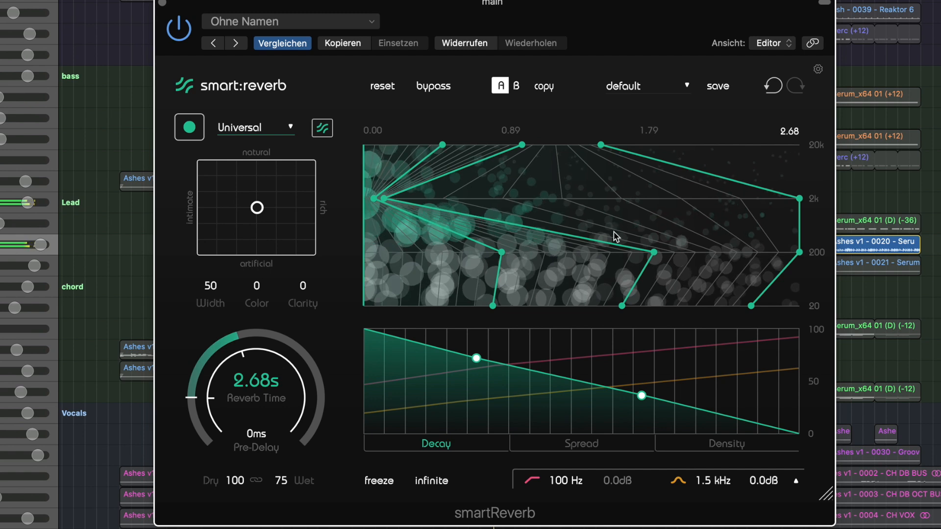
Move the second time slot's 200 Hz, 2 kHz and 20 kHz decay points much later, and the third slot's 20 kHz point to the end
{"action": "left_click_drag", "start_coordinate": [670, 252], "coordinate": [789, 252]}
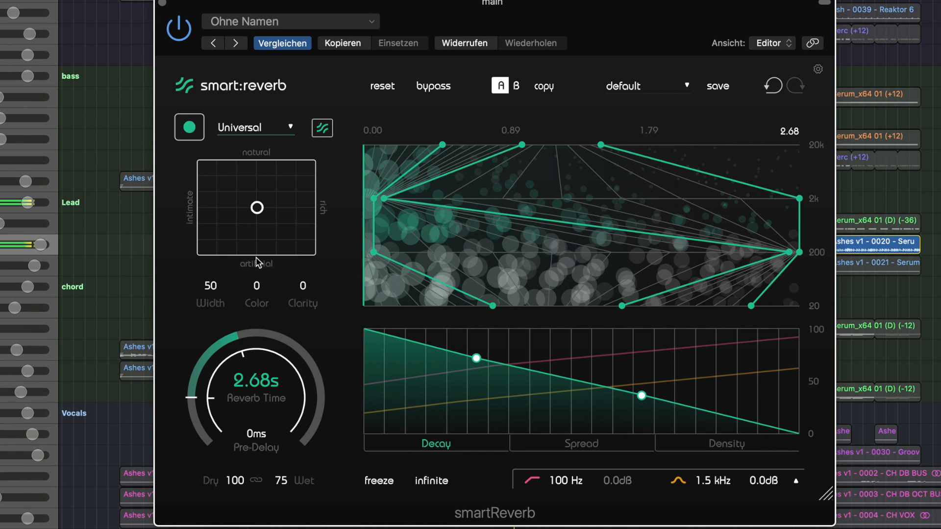
{"action": "left_click_drag", "start_coordinate": [384, 198], "coordinate": [737, 189]}
{"action": "left_click_drag", "start_coordinate": [601, 145], "coordinate": [799, 145]}
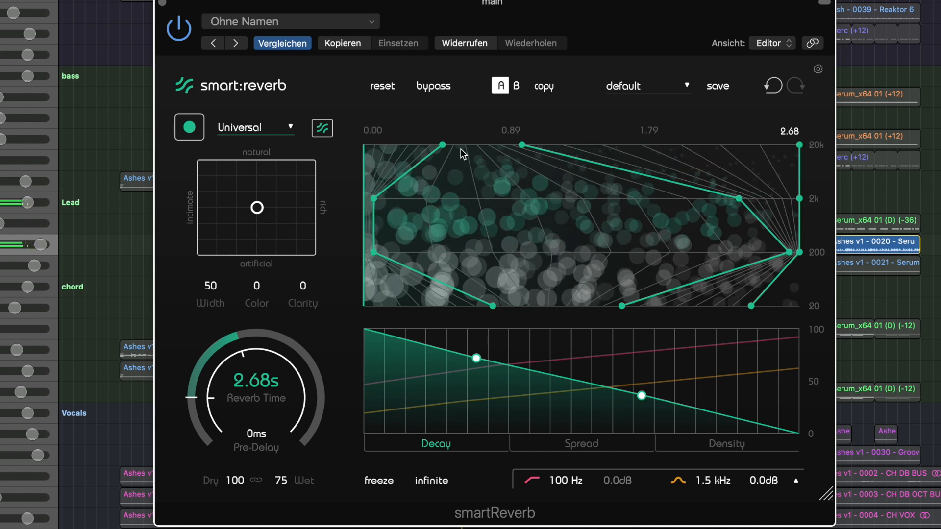
{"action": "left_click_drag", "start_coordinate": [522, 146], "coordinate": [684, 145]}
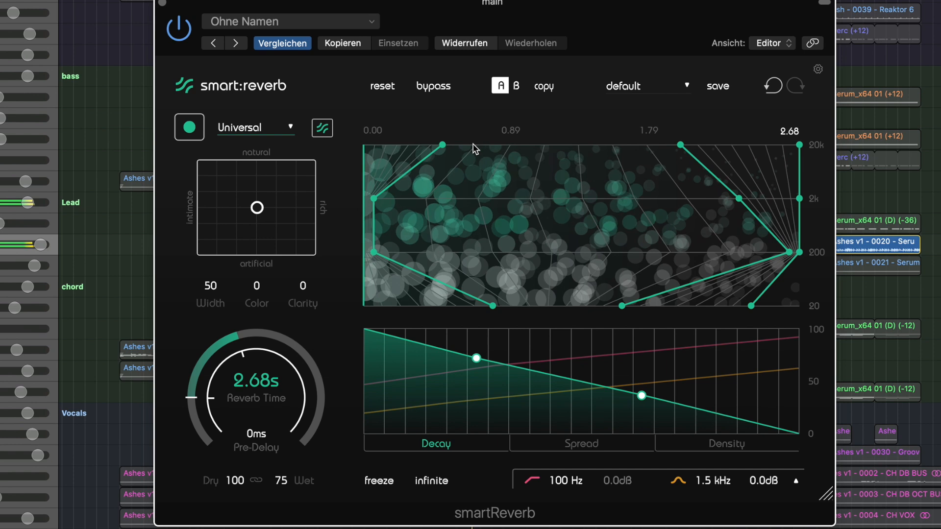
Place the reverb style slightly toward rich and artificial, shift the first 2 kHz decay point earlier and the second one later
{"action": "left_click", "coordinate": [263, 217]}
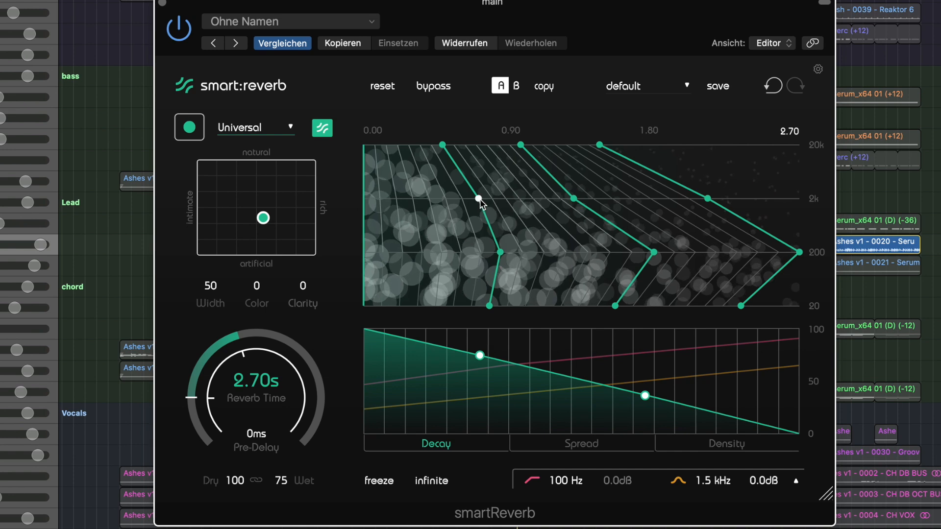
{"action": "left_click_drag", "start_coordinate": [394, 221], "coordinate": [495, 221]}
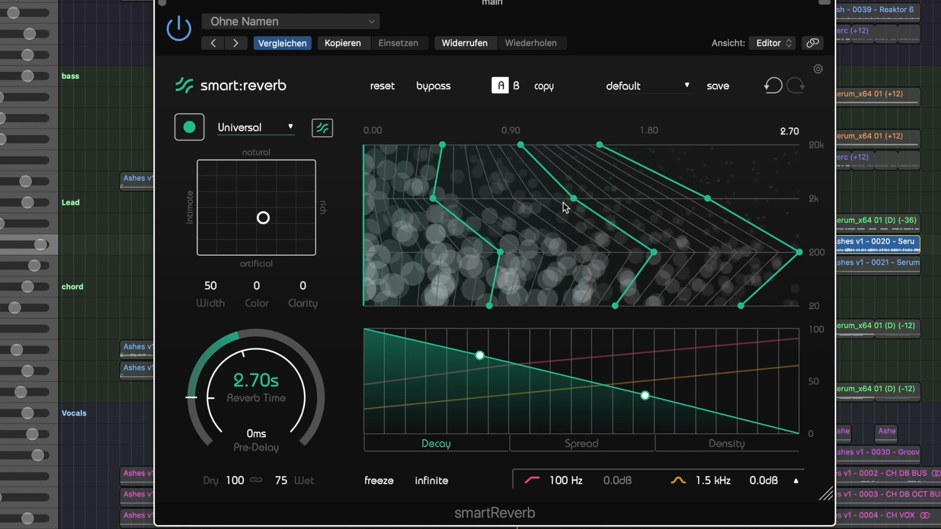
{"action": "left_click_drag", "start_coordinate": [573, 200], "coordinate": [654, 199]}
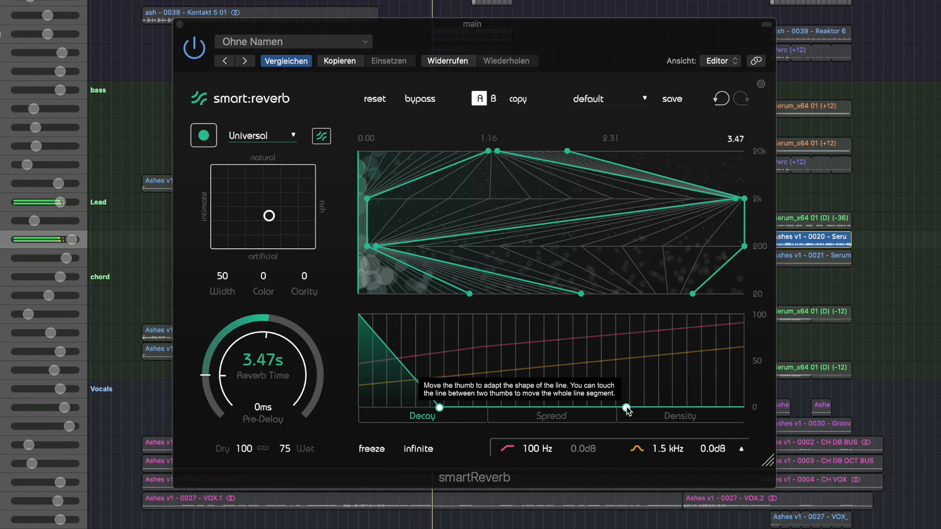
Raise the Decay curve's second point to 100, and shift the second time slot's 200 Hz decay point later
{"action": "left_click_drag", "start_coordinate": [627, 408], "coordinate": [625, 316]}
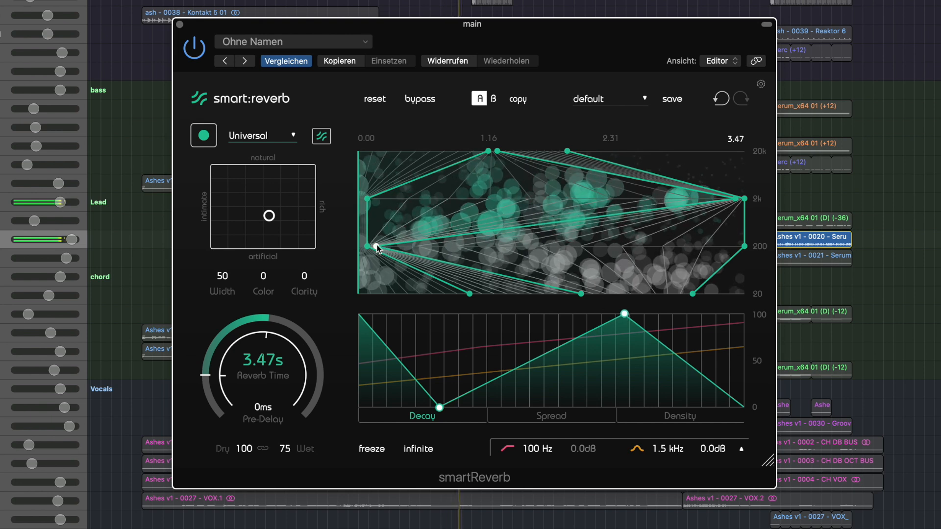
{"action": "left_click_drag", "start_coordinate": [376, 248], "coordinate": [606, 214]}
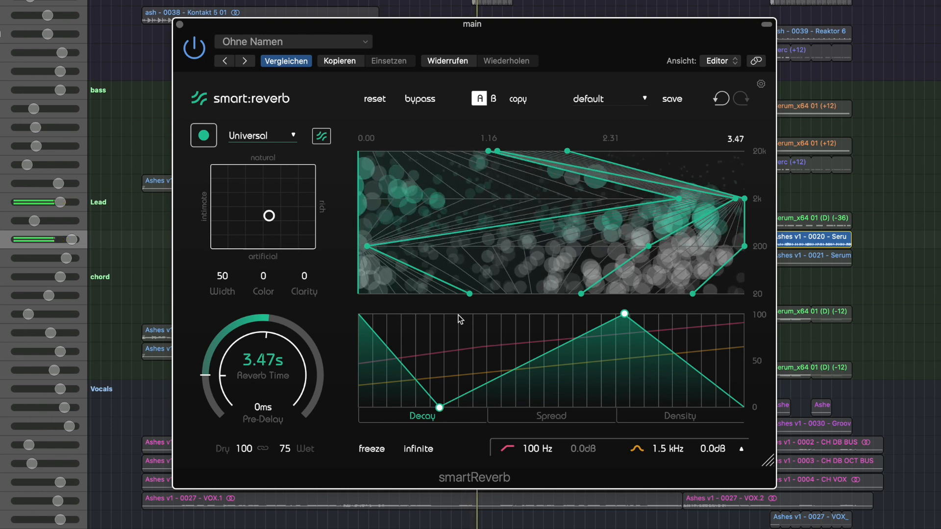
Shape the Spread curve into a peak, with its middle point at 100 slightly past halfway and both end points at 0
{"action": "left_click", "coordinate": [552, 416]}
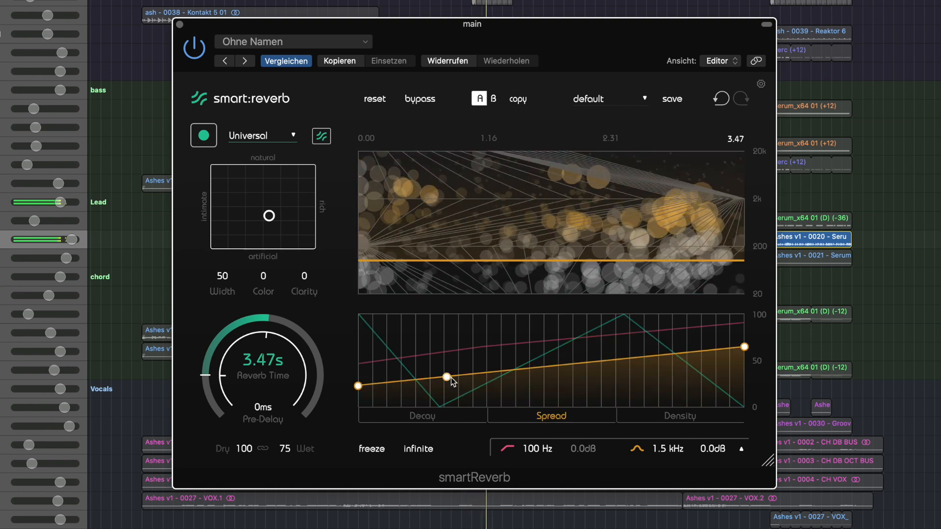
{"action": "left_click_drag", "start_coordinate": [450, 378], "coordinate": [587, 313]}
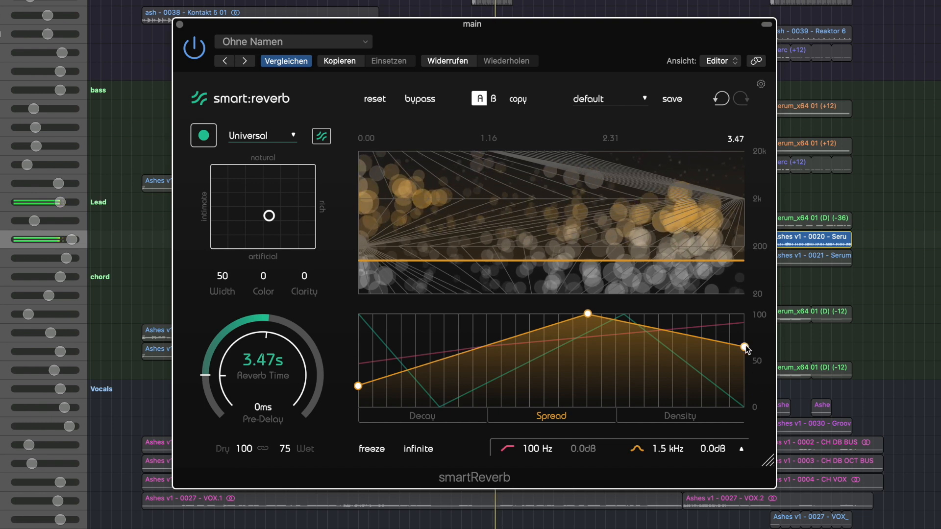
{"action": "left_click_drag", "start_coordinate": [745, 346], "coordinate": [745, 407]}
{"action": "left_click_drag", "start_coordinate": [358, 386], "coordinate": [414, 419]}
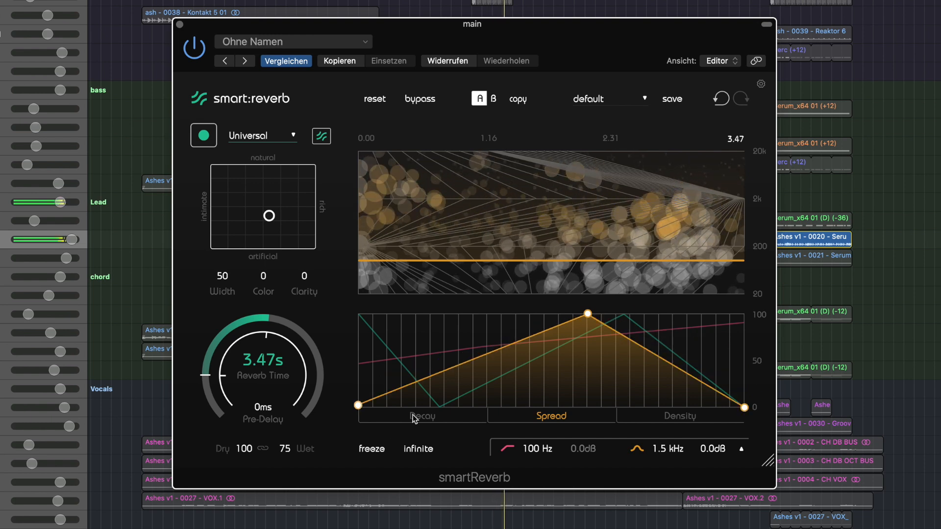
Raise the Density curve's middle point to 100 and shift it earlier, and set the reverb time to 1.13 s
{"action": "left_click", "coordinate": [671, 415]}
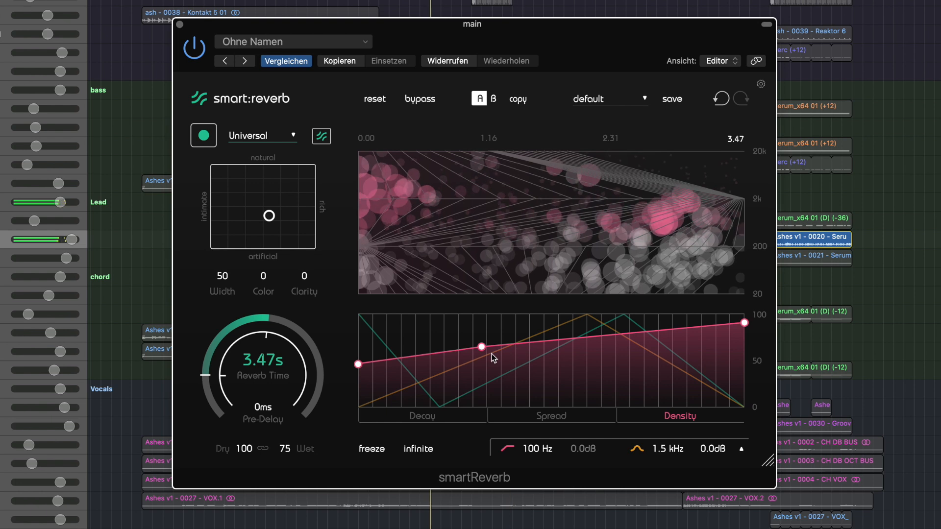
{"action": "left_click_drag", "start_coordinate": [483, 346], "coordinate": [416, 267]}
{"action": "left_click_drag", "start_coordinate": [246, 361], "coordinate": [254, 397]}
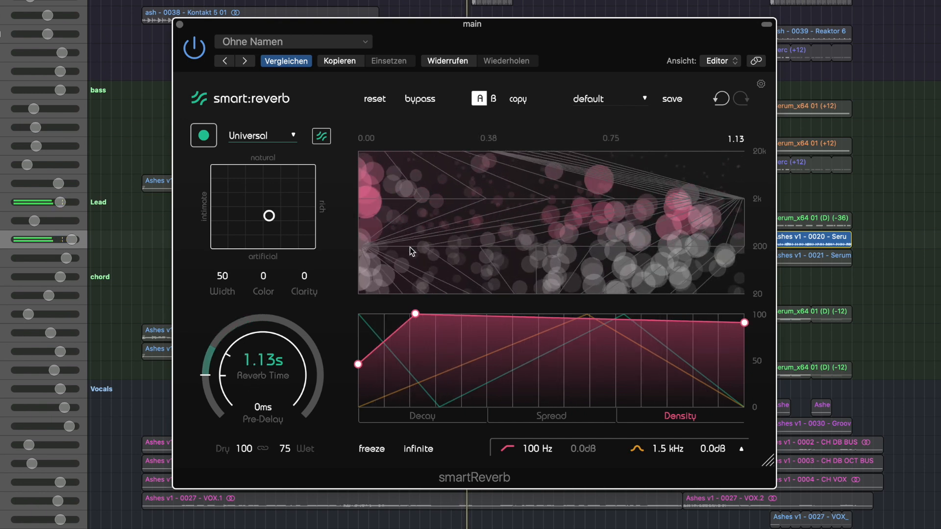
Set the reverb time to 4.00 s and lower the Density curve's middle point to 0, just before halfway
{"action": "left_click_drag", "start_coordinate": [288, 345], "coordinate": [293, 296]}
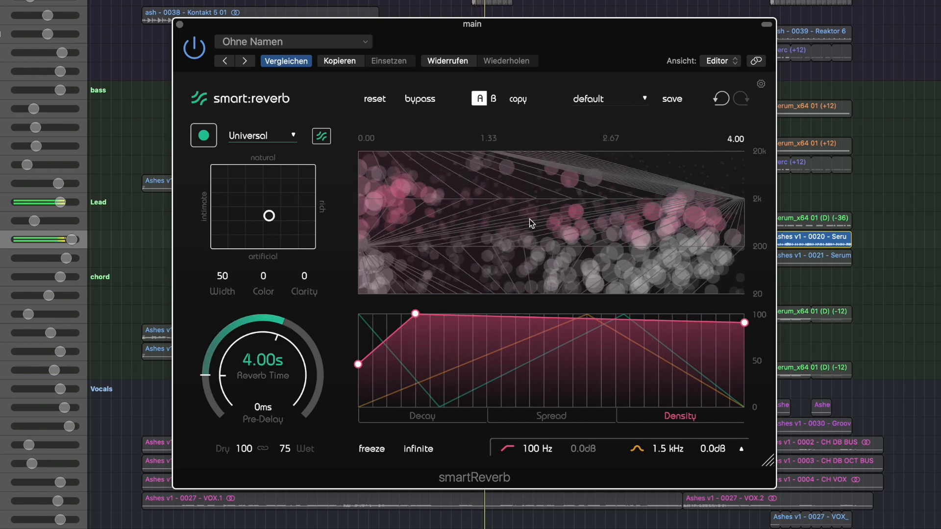
{"action": "left_click_drag", "start_coordinate": [415, 314], "coordinate": [545, 453]}
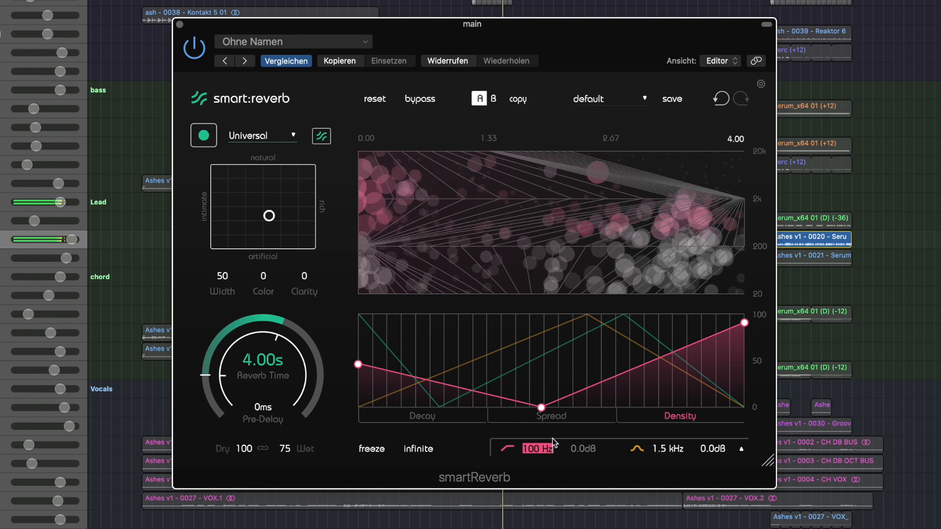